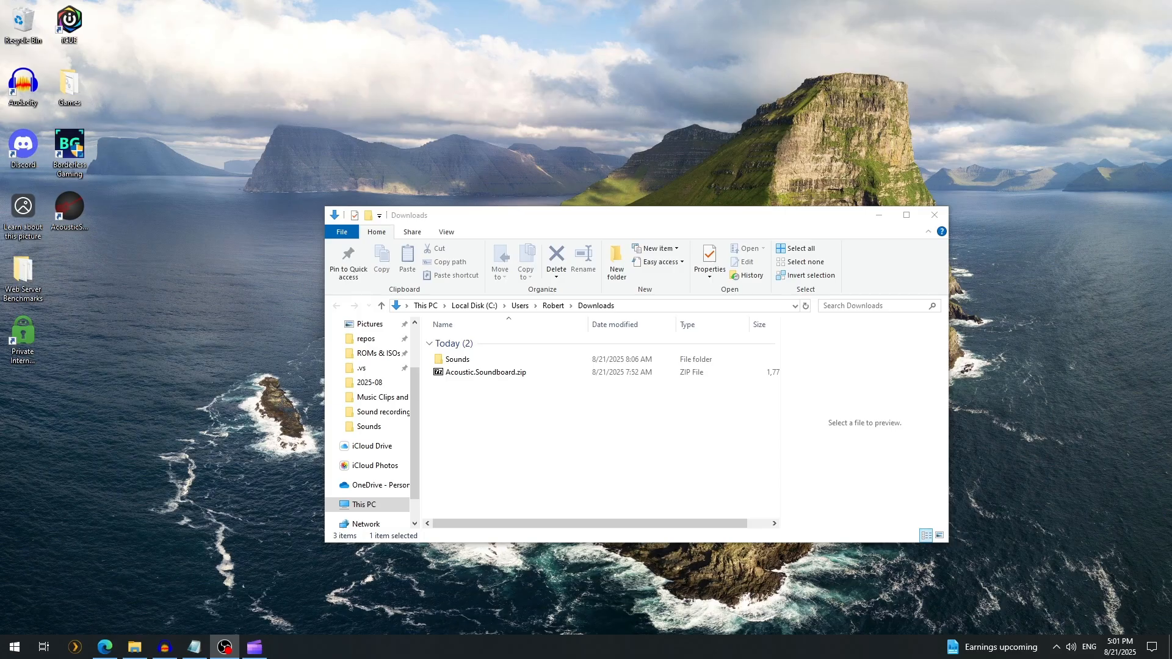
Extract Acoustic.Soundboard.zip into the Downloads folder with 7-Zip and select the extracted Acoustic Soundboard folder
{"action": "left_click", "coordinate": [505, 412]}
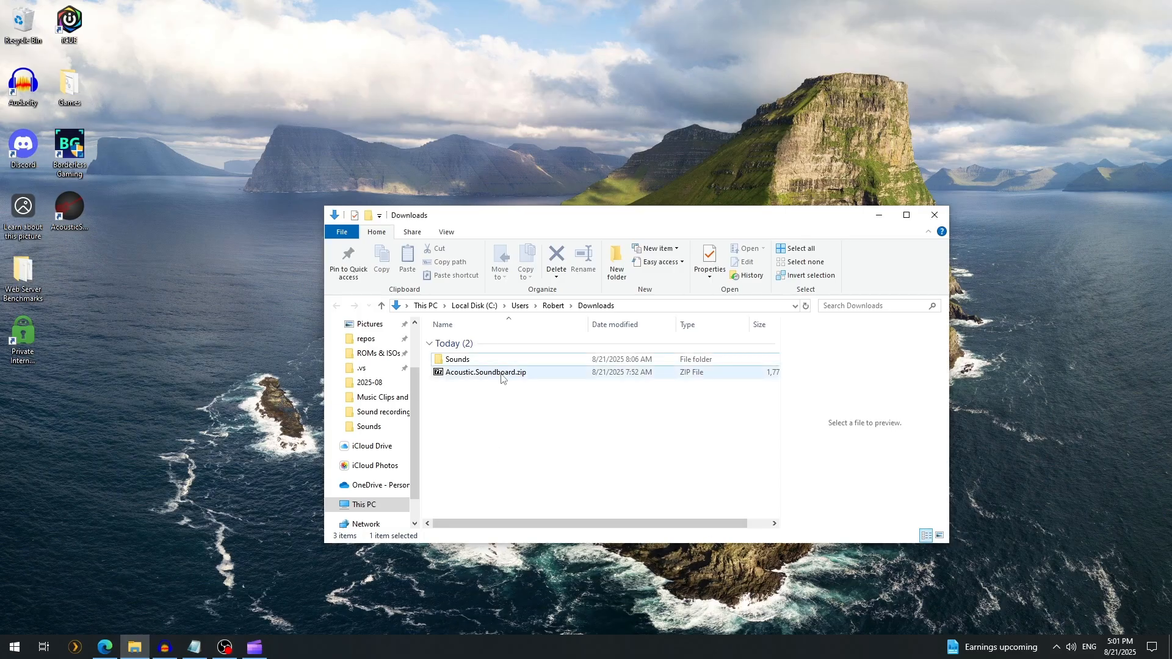
{"action": "right_click", "coordinate": [491, 374]}
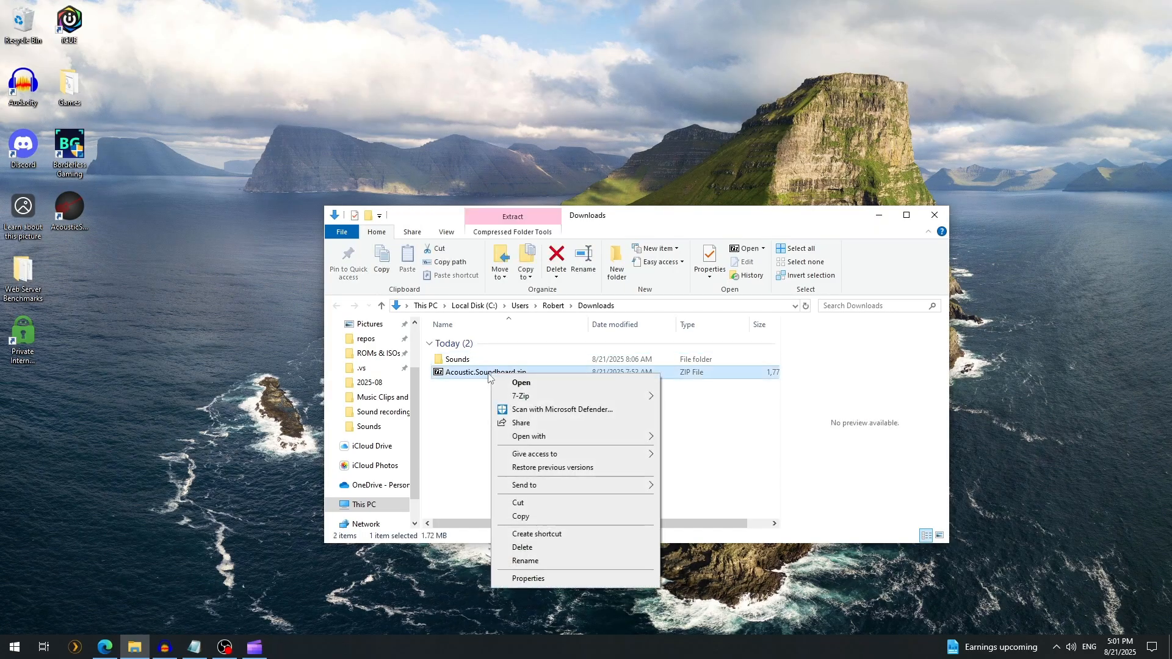
{"action": "mouse_move", "coordinate": [576, 398]}
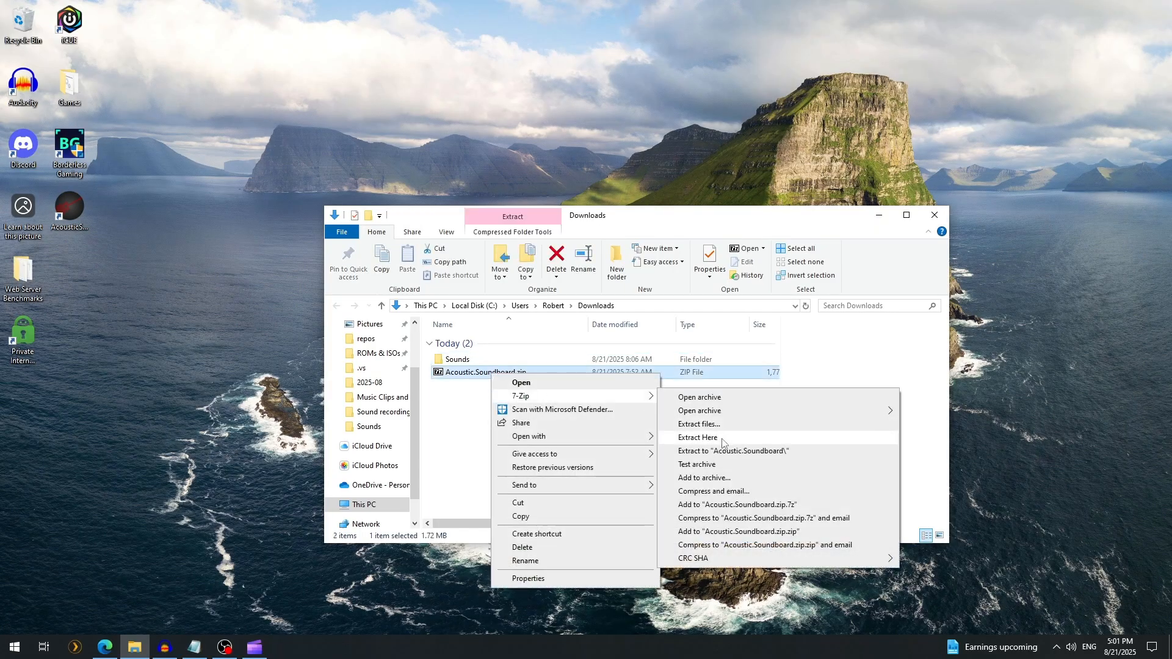
{"action": "left_click", "coordinate": [698, 438]}
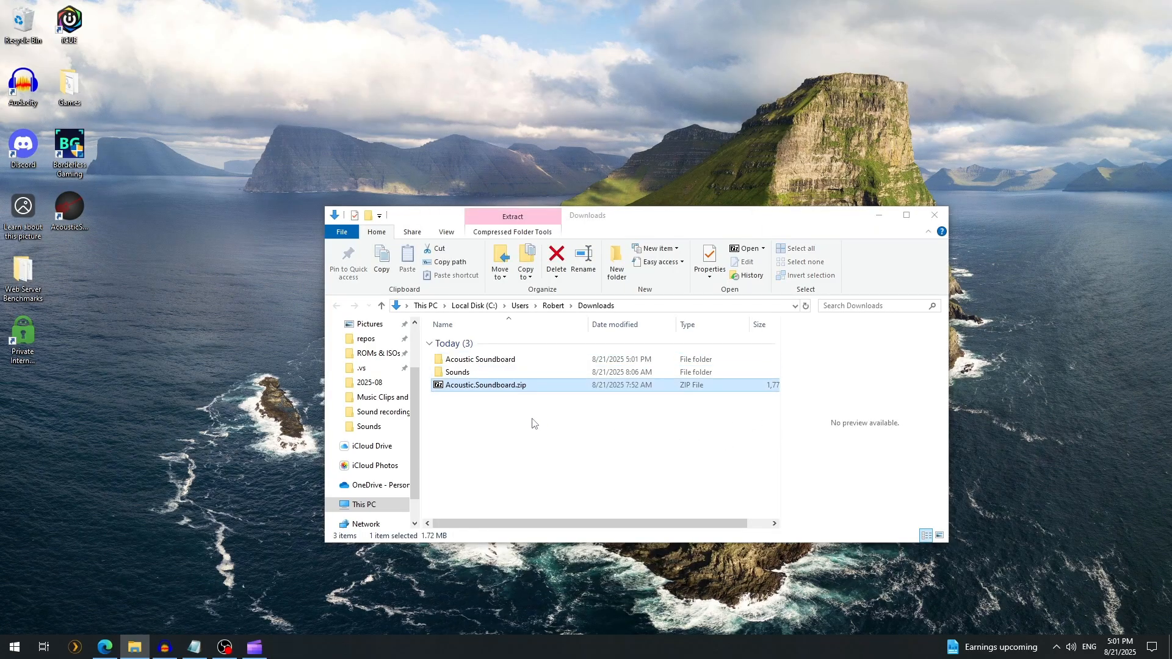
{"action": "left_click", "coordinate": [510, 365]}
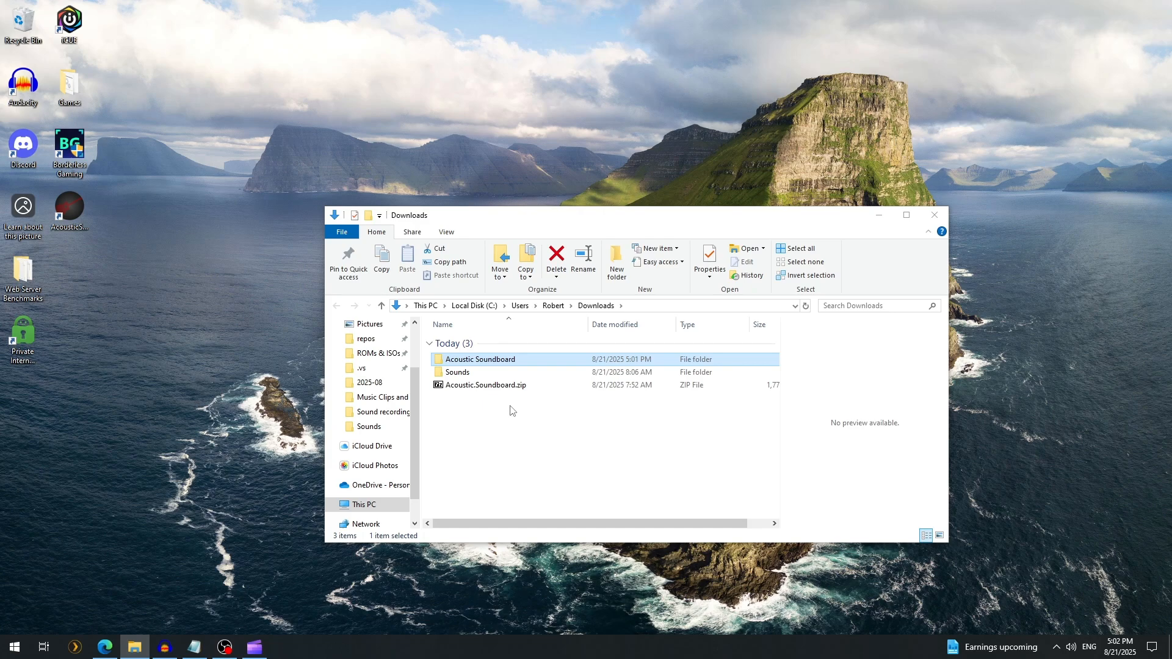
Switch to the browser to view the VB-CABLE driver download page, and return to the desktop
{"action": "left_click", "coordinate": [107, 649]}
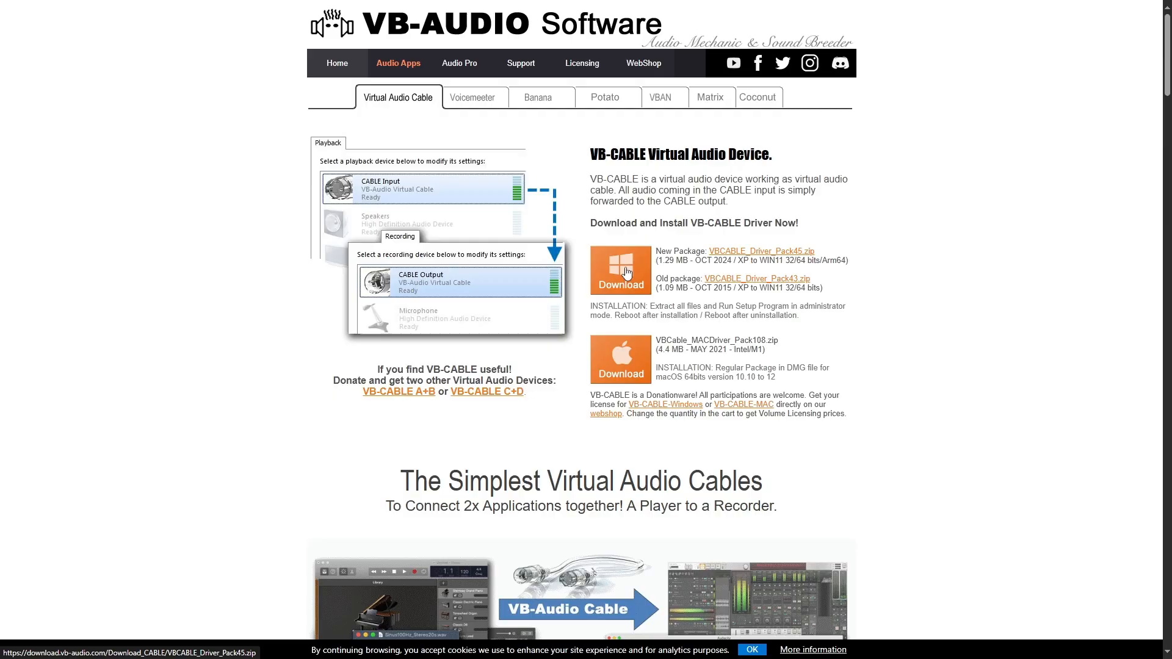
{"action": "key", "text": "super+d"}
Switch to File Explorer and launch AcousticSoundboard.exe from the extracted Acoustic Soundboard folder
{"action": "left_click", "coordinate": [134, 648]}
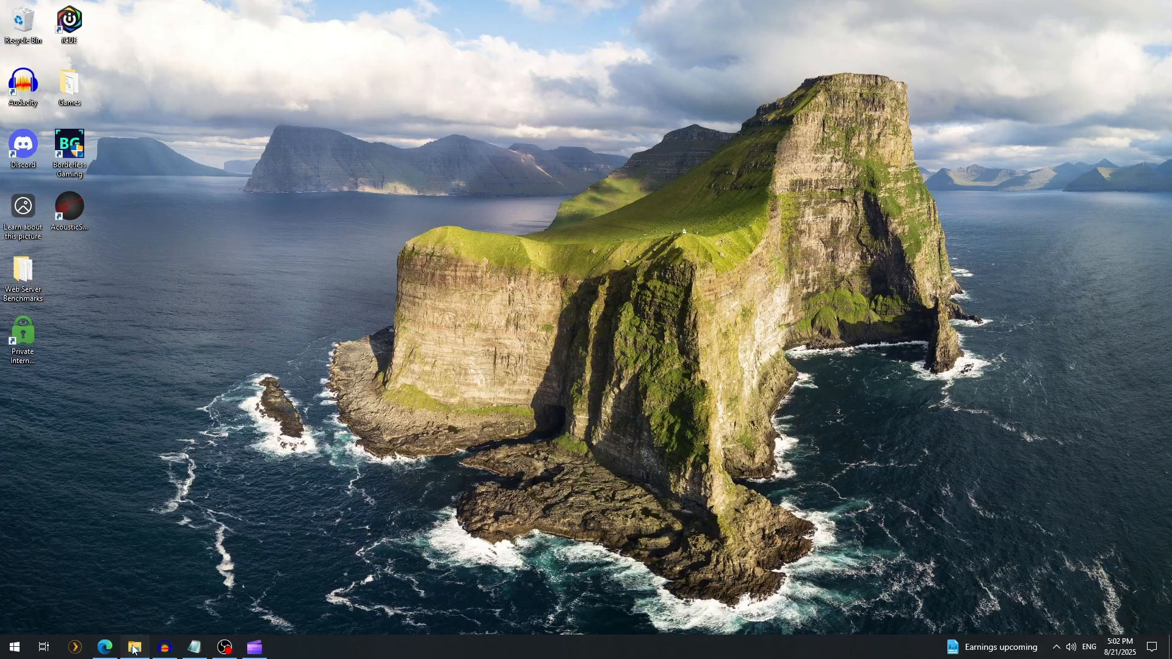
{"action": "double_click", "coordinate": [528, 359]}
{"action": "double_click", "coordinate": [514, 355]}
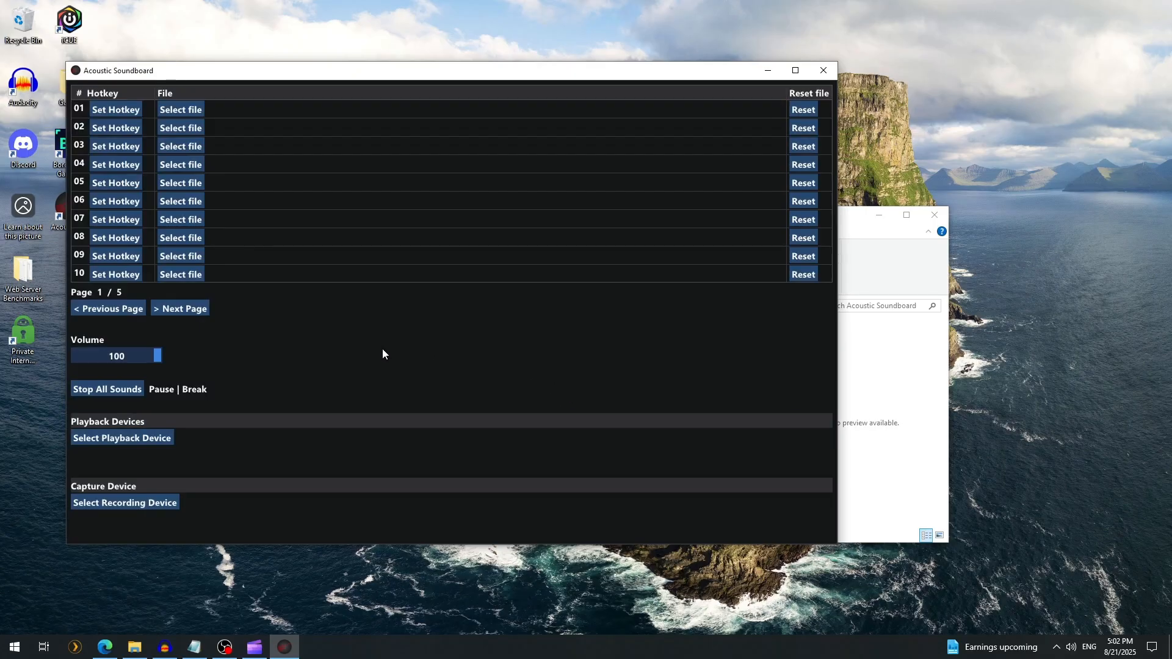
Set the playback devices to Speakers (Realtek(R) Audio) and CABLE Input (VB-Audio Virtual Cable)
{"action": "left_click", "coordinate": [116, 444]}
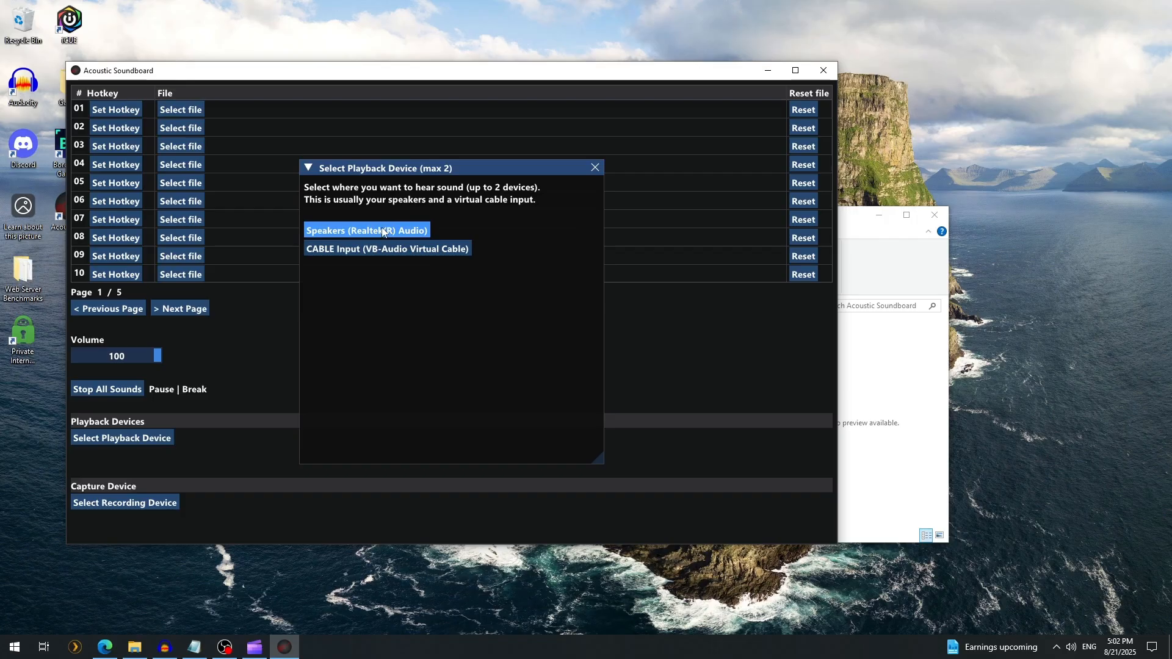
{"action": "left_click", "coordinate": [366, 231]}
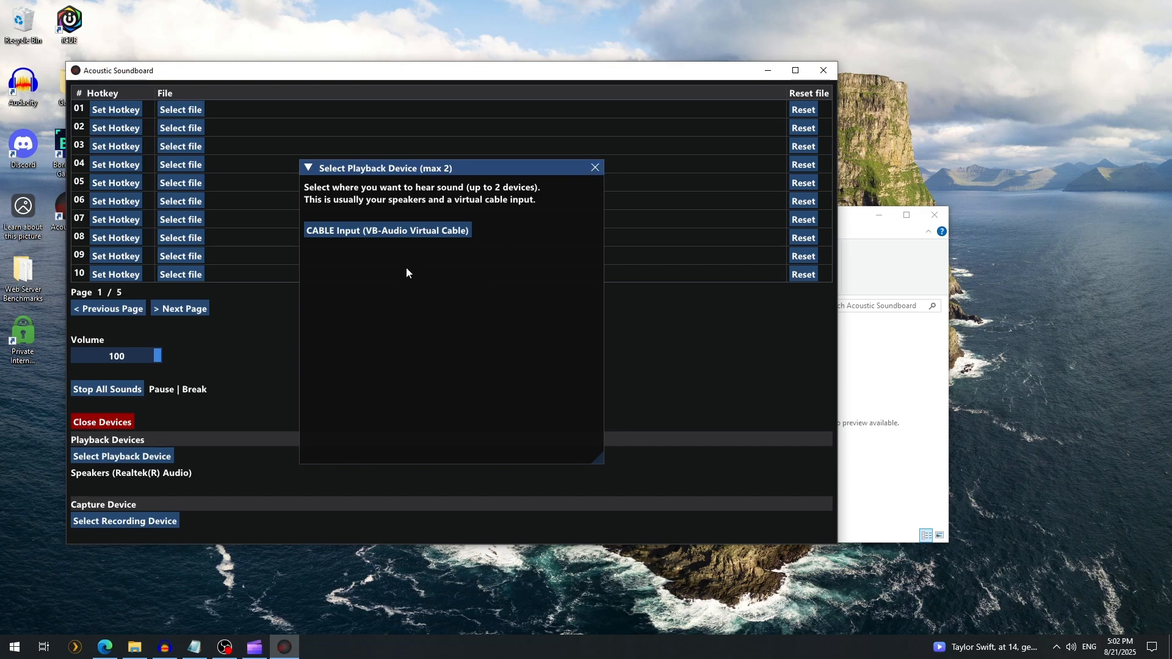
{"action": "left_click", "coordinate": [403, 230]}
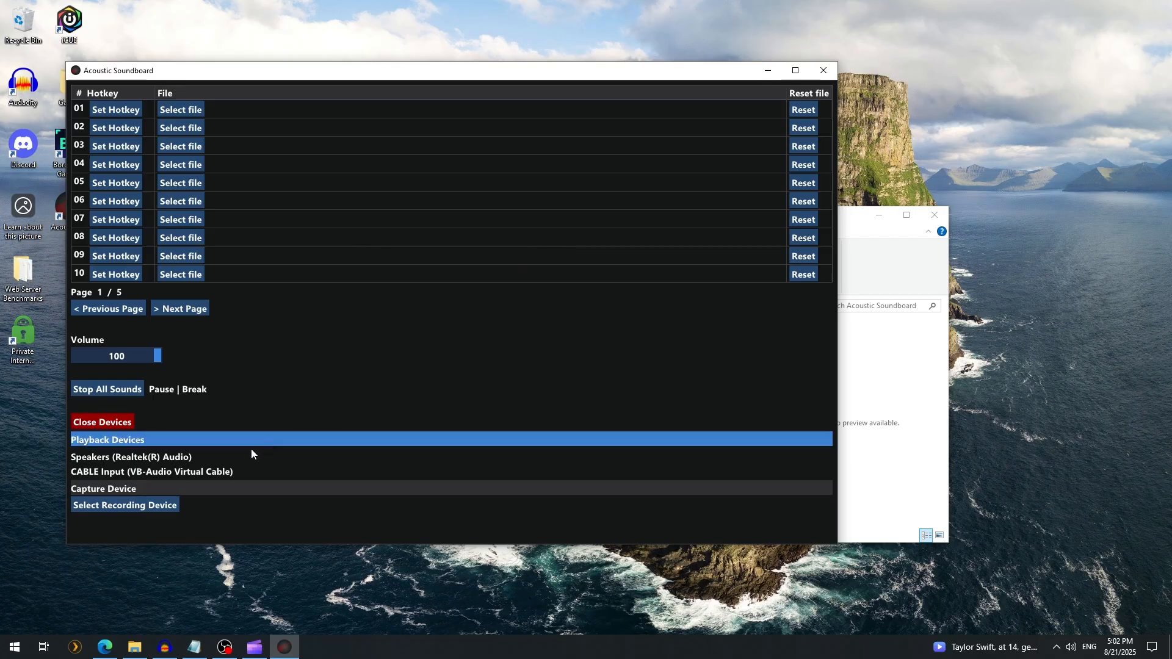
Set the recording device to Microphone (Antlion USB Microphone) playing through CABLE Input (VB-Audio Virtual Cable), and make the window taller
{"action": "left_click", "coordinate": [121, 506]}
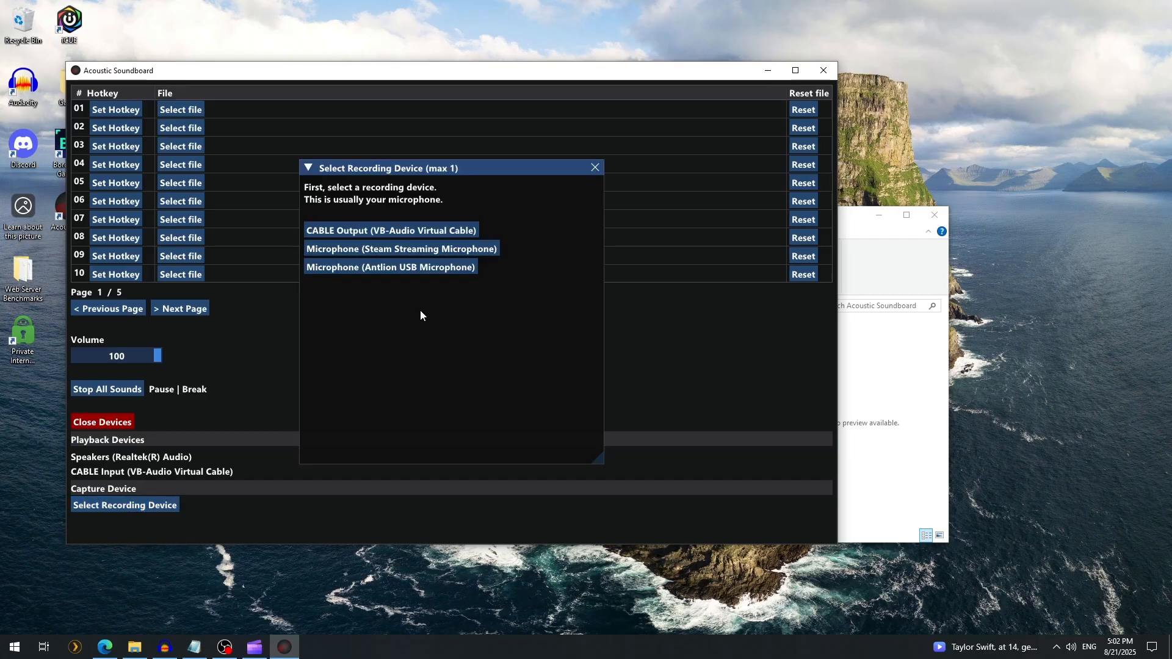
{"action": "left_click", "coordinate": [419, 267]}
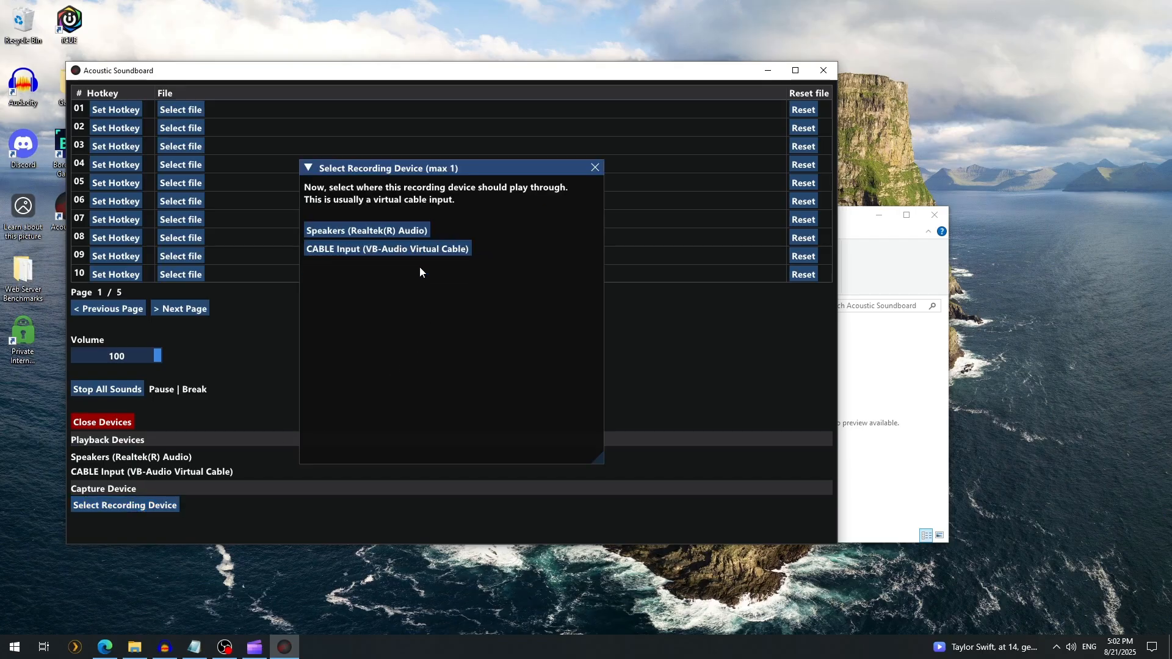
{"action": "left_click", "coordinate": [403, 249]}
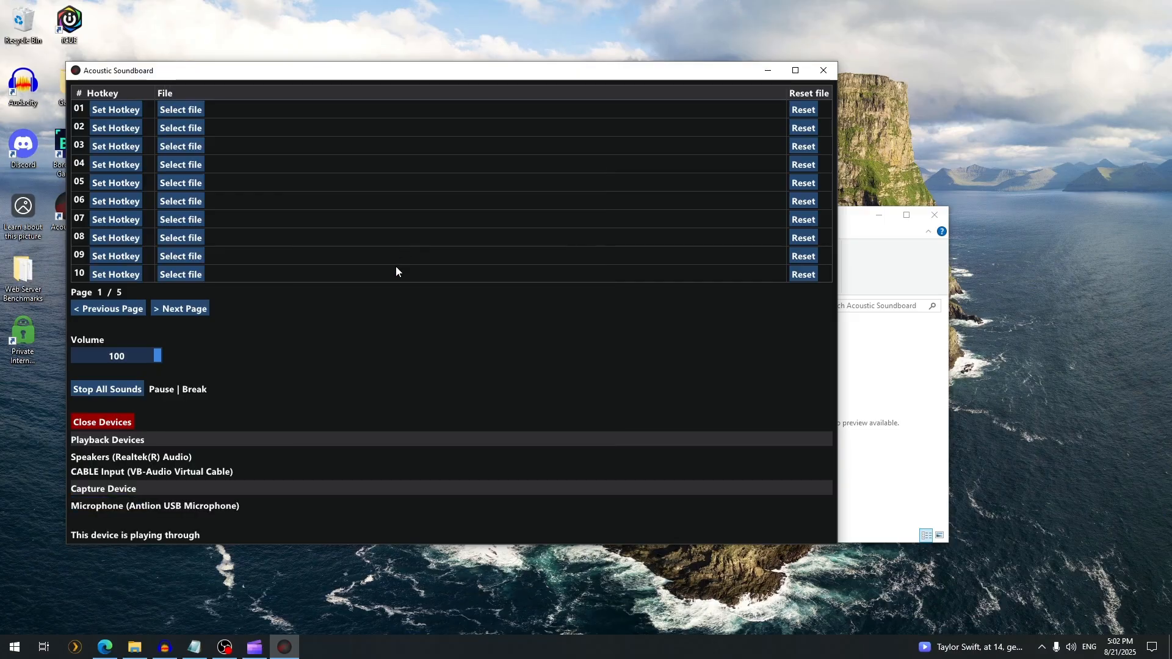
{"action": "left_click_drag", "start_coordinate": [391, 545], "coordinate": [394, 594]}
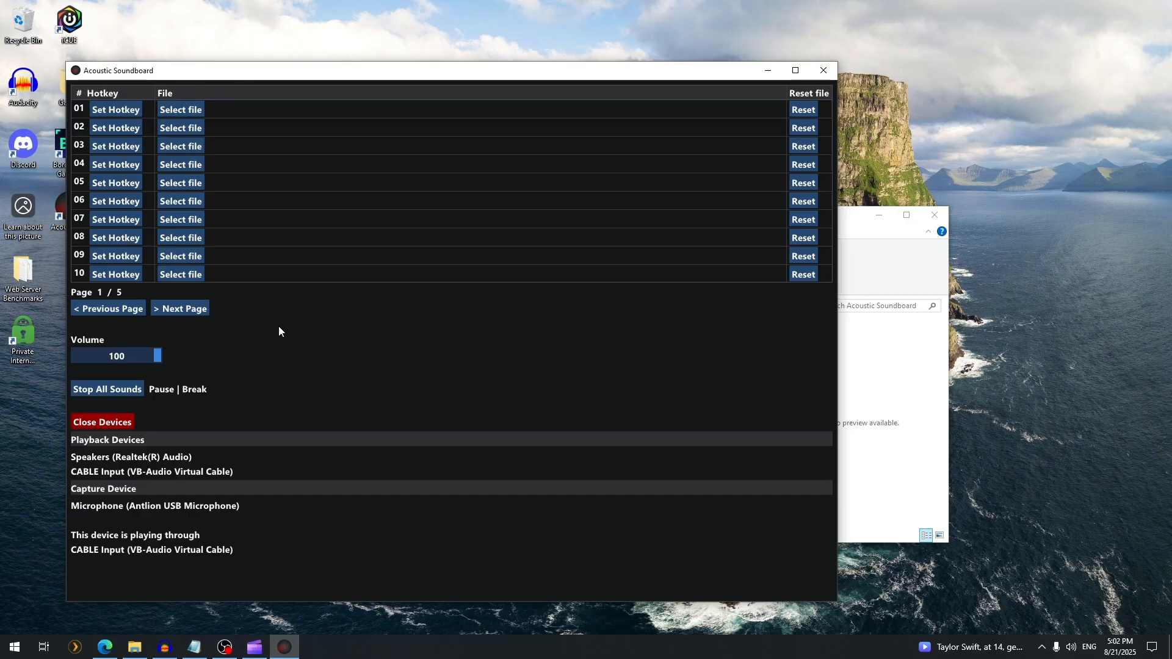
Assign the hotkeys Shift+A to slot 01, Ctrl+B to slot 02 and 1 to slot 03
{"action": "left_click", "coordinate": [115, 109]}
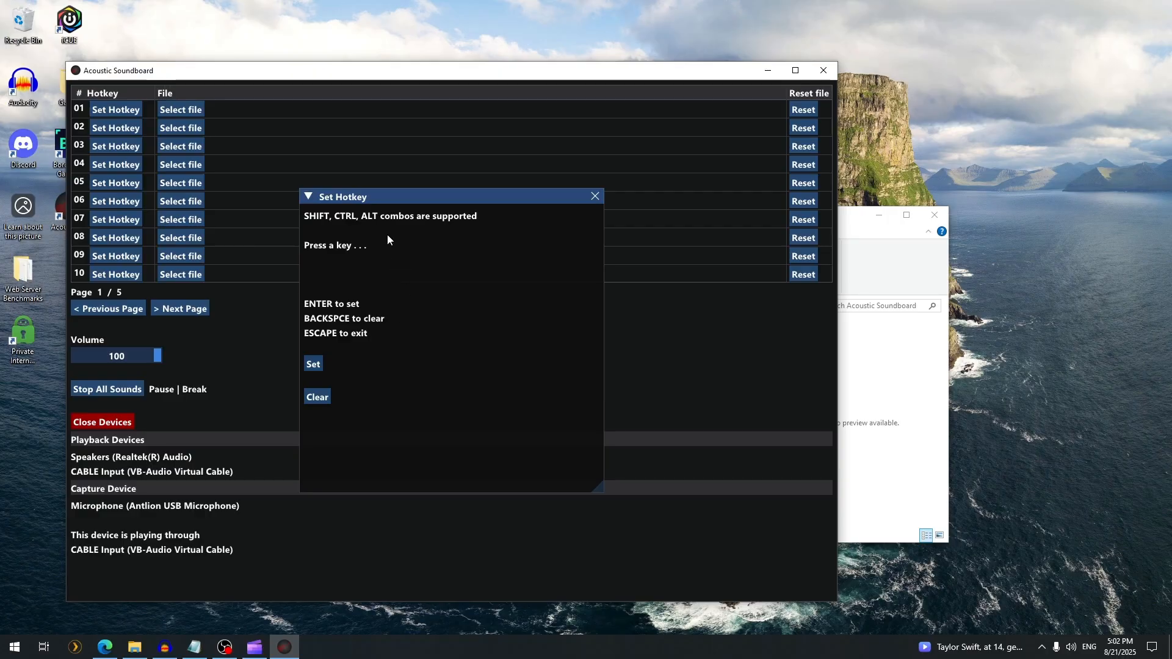
{"action": "key", "text": "shift+a"}
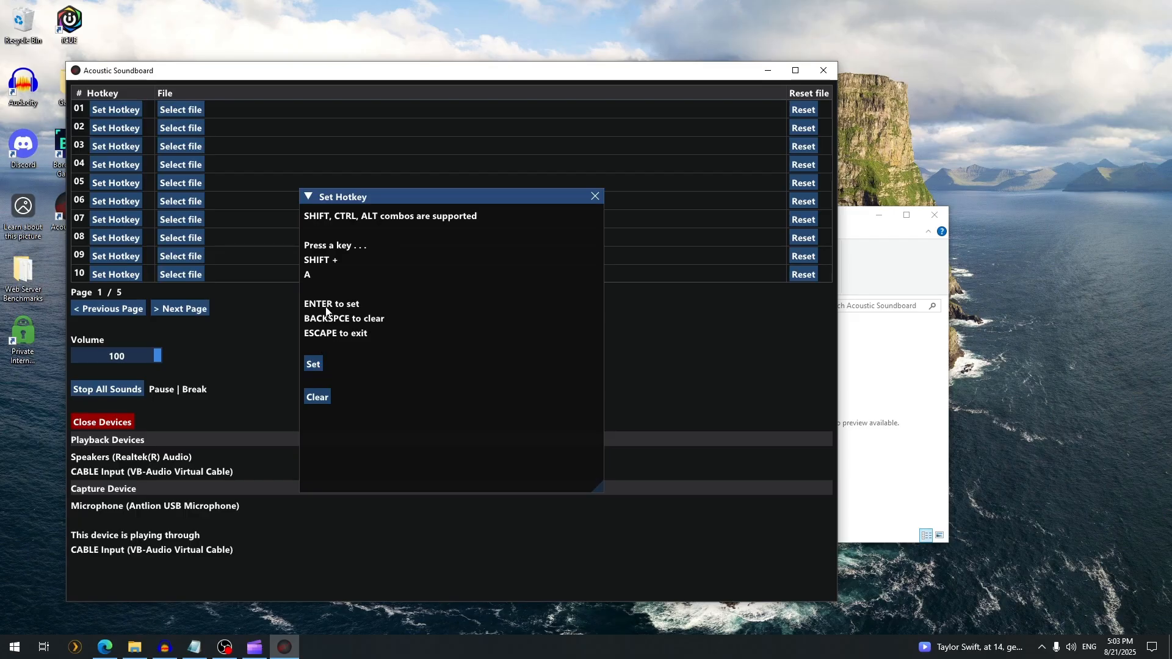
{"action": "key", "text": "Return"}
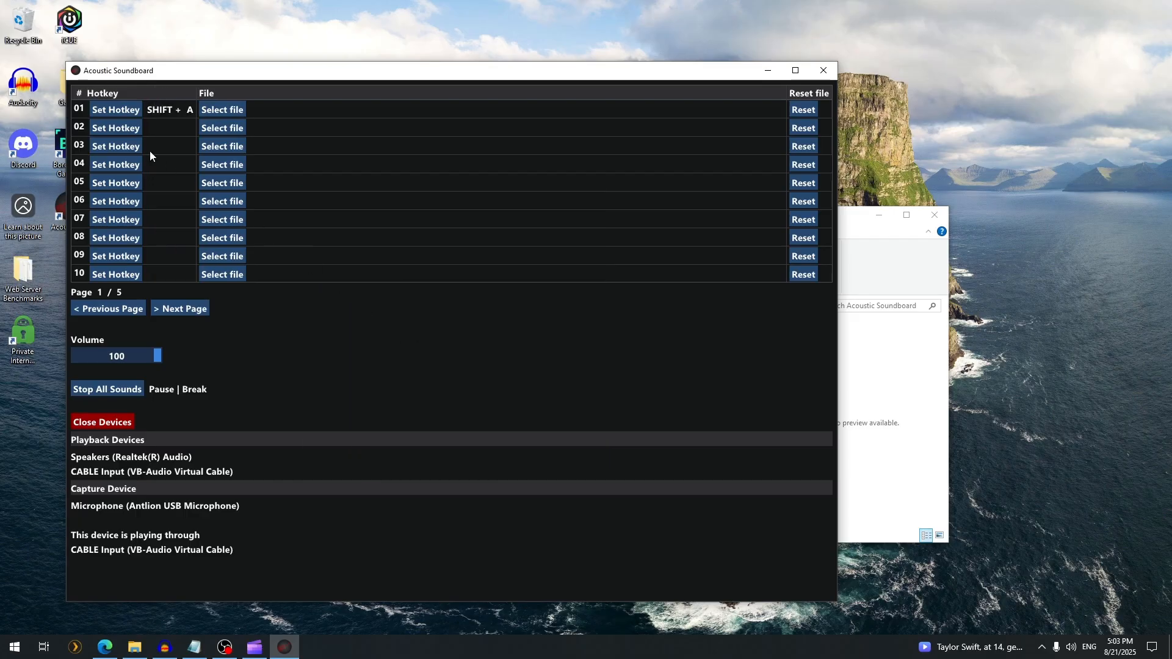
{"action": "left_click", "coordinate": [116, 130]}
{"action": "key", "text": "ctrl+b"}
{"action": "key", "text": "Return"}
{"action": "left_click", "coordinate": [117, 149]}
{"action": "key", "text": "1"}
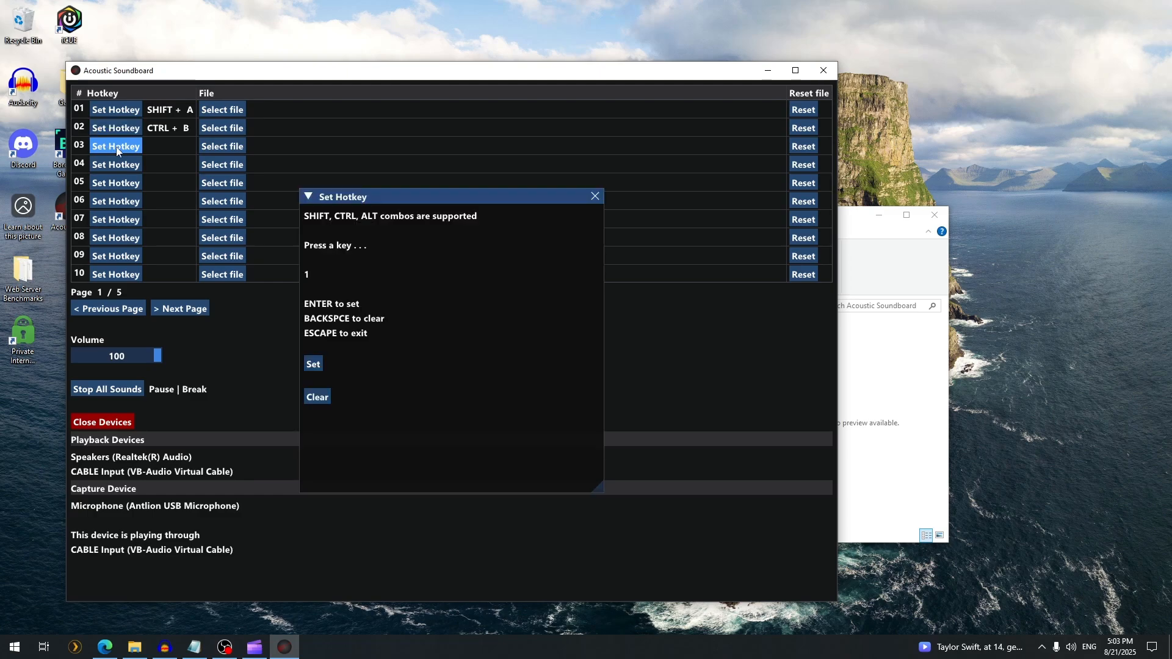
{"action": "key", "text": "Return"}
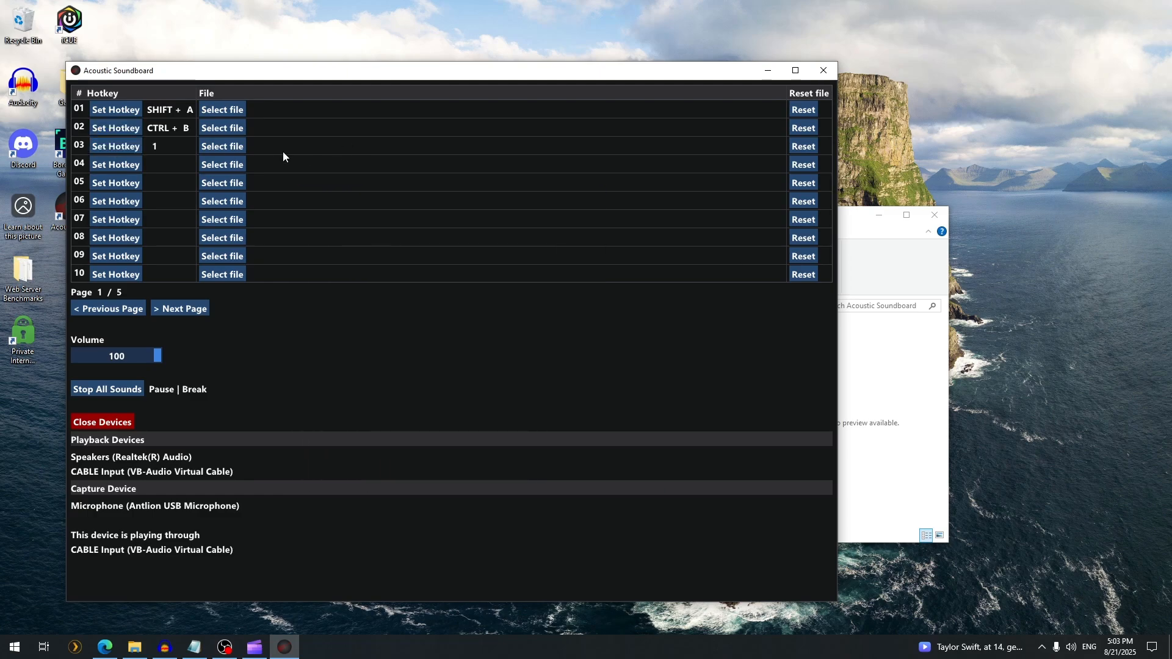
Load knocking.mp3 into slot 01, metal-pipe-falling-sound-effect.mp3 into slot 02 and taco-bell-bong-sfx.mp3 into slot 03
{"action": "left_click", "coordinate": [236, 111]}
{"action": "double_click", "coordinate": [368, 256]}
{"action": "left_click", "coordinate": [223, 128]}
{"action": "double_click", "coordinate": [377, 269]}
{"action": "left_click", "coordinate": [222, 146]}
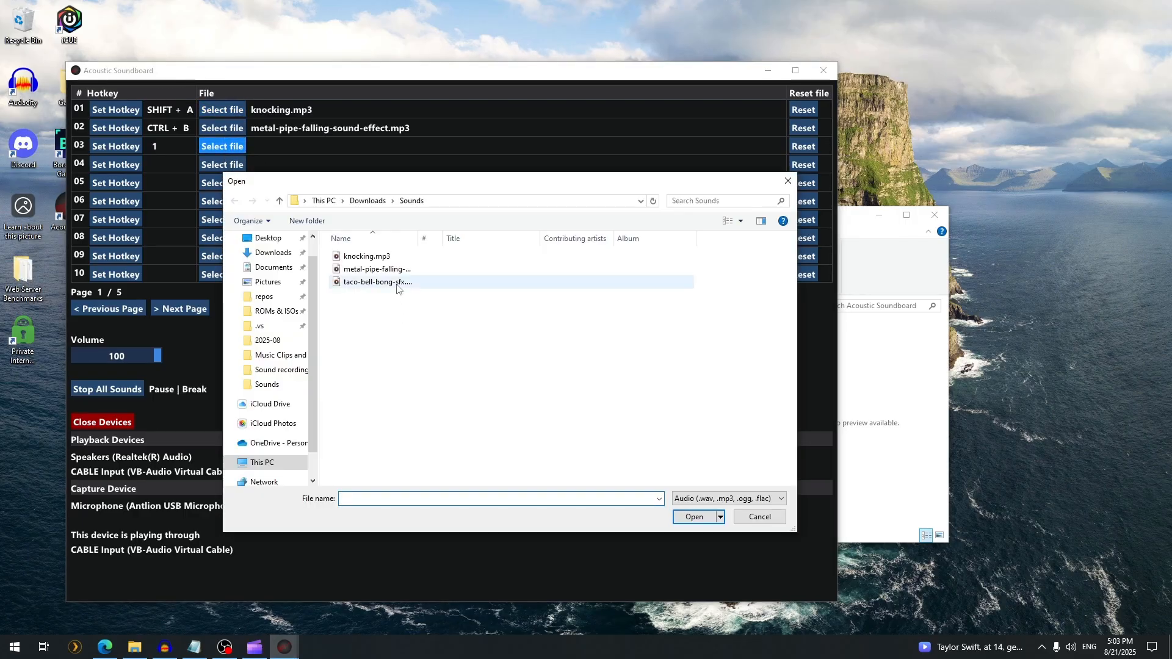
{"action": "double_click", "coordinate": [377, 282]}
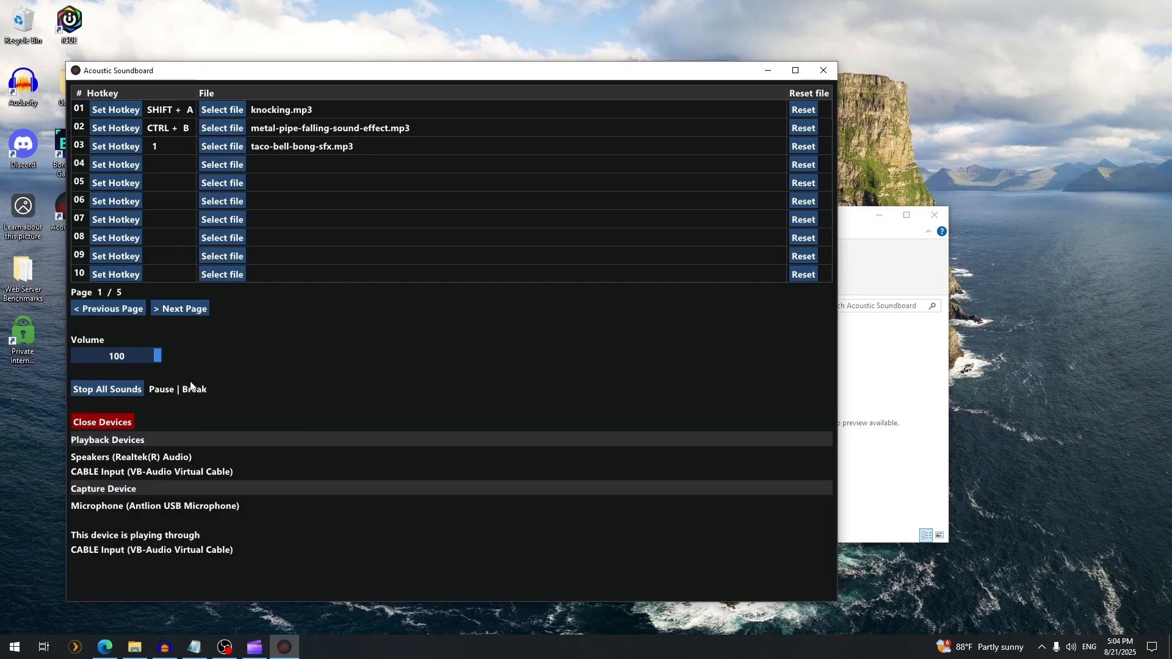
Adjust the soundboard's volume, and restart AcousticSoundboard.exe
{"action": "left_click_drag", "start_coordinate": [156, 354], "coordinate": [215, 360]}
{"action": "left_click", "coordinate": [824, 70]}
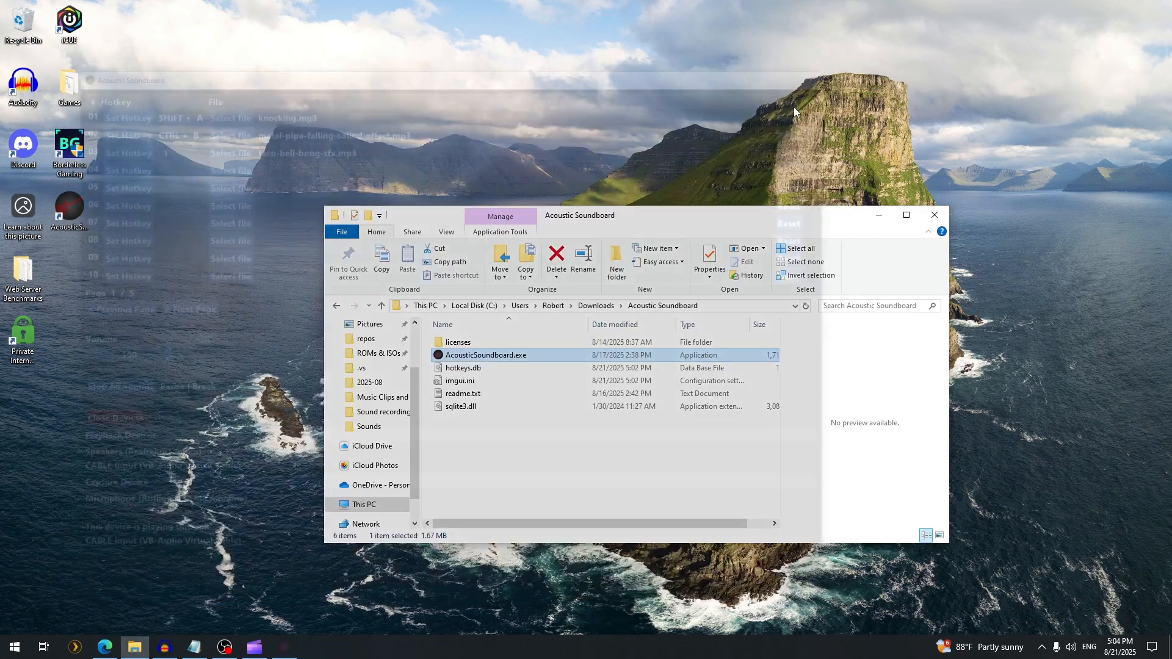
{"action": "double_click", "coordinate": [525, 356]}
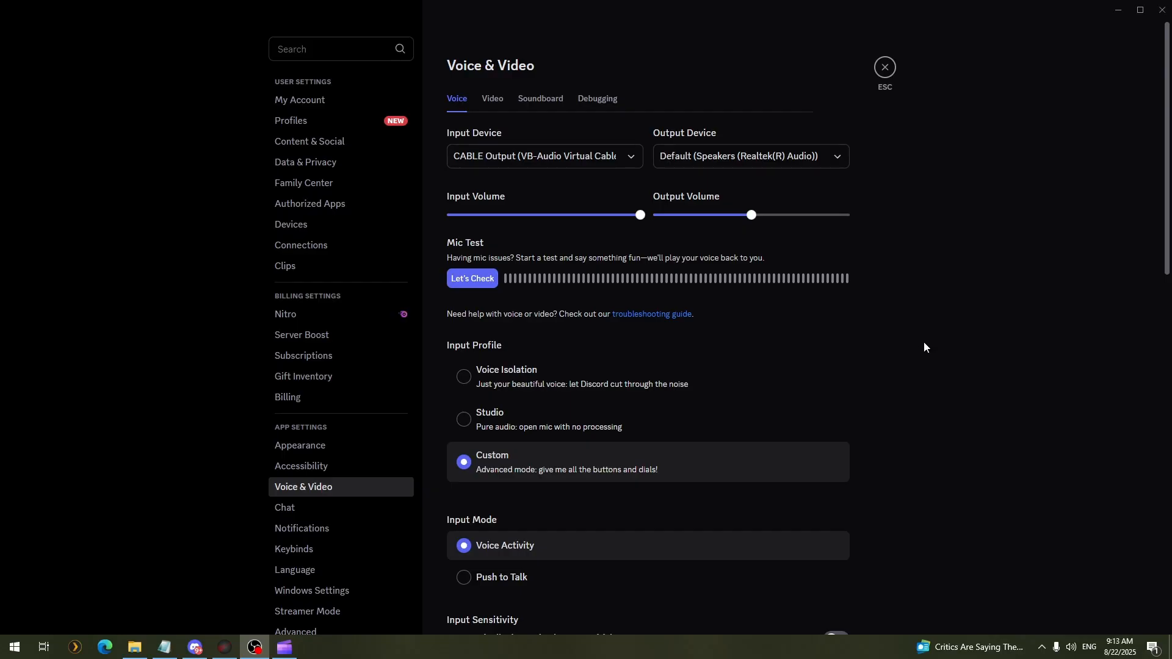
Review Discord's Voice & Video settings, including the input device, input profile, noise suppression and other voice processing options
{"action": "left_click", "coordinate": [318, 488]}
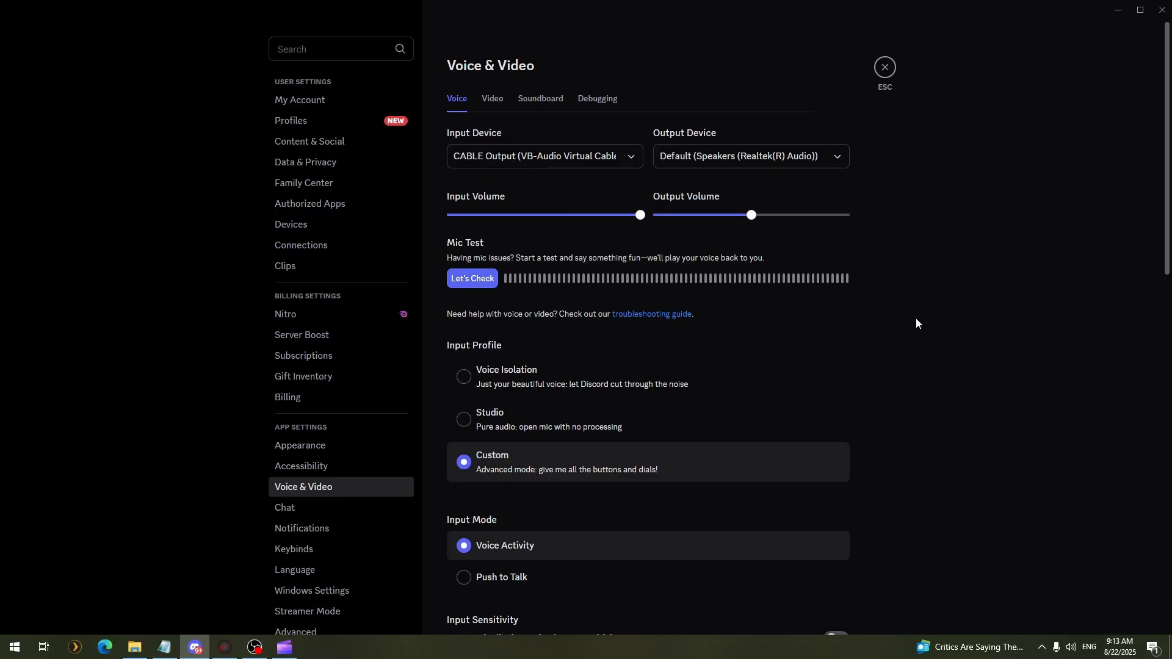
{"action": "scroll", "coordinate": [916, 318], "scroll_direction": "down", "scroll_amount": 5}
{"action": "scroll", "coordinate": [925, 315], "scroll_direction": "down", "scroll_amount": 5}
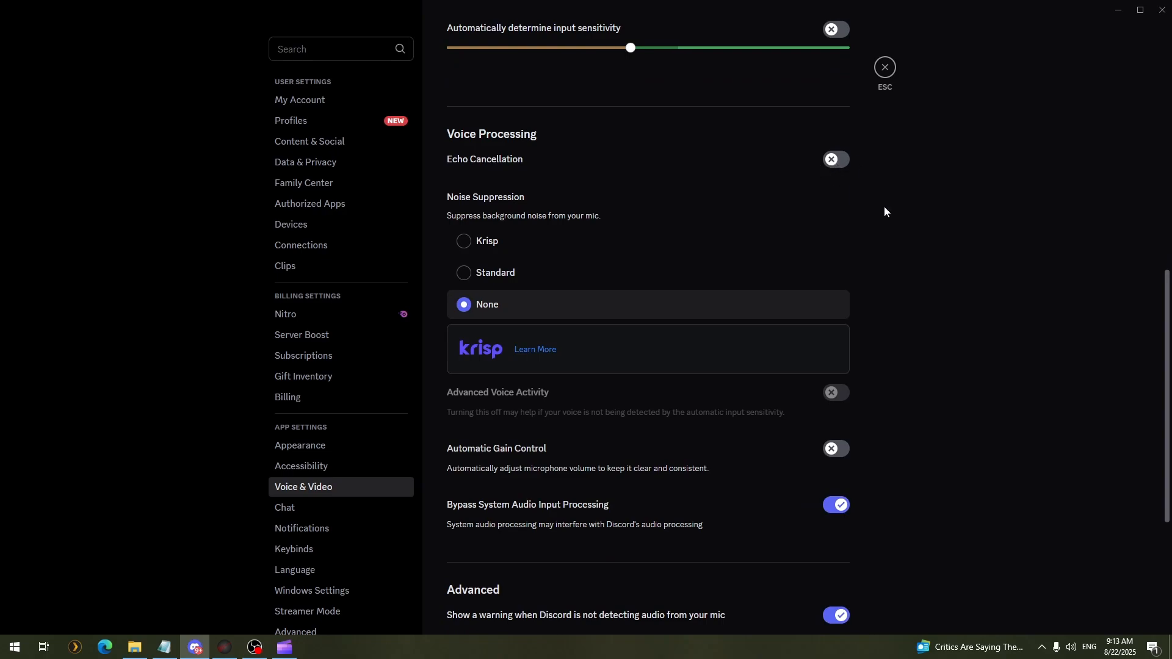
{"action": "scroll", "coordinate": [886, 323], "scroll_direction": "up", "scroll_amount": 5}
{"action": "scroll", "coordinate": [910, 343], "scroll_direction": "up", "scroll_amount": 1}
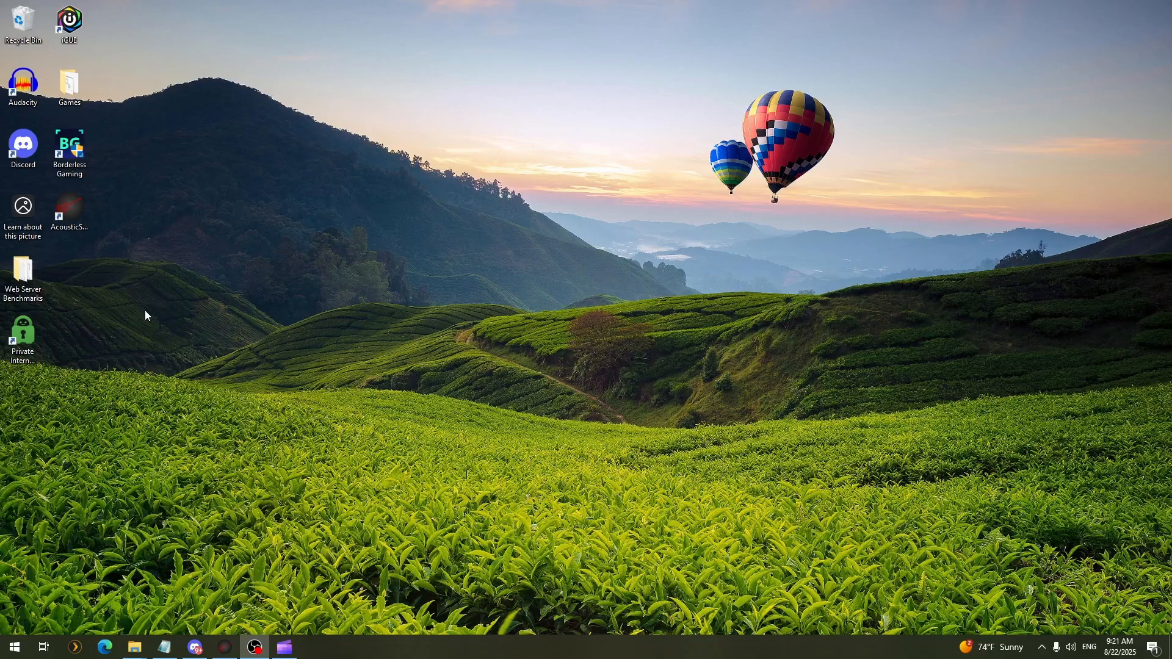
Run the AcousticSoundboard.exe desktop shortcut as administrator
{"action": "right_click", "coordinate": [72, 215]}
{"action": "left_click", "coordinate": [148, 265]}
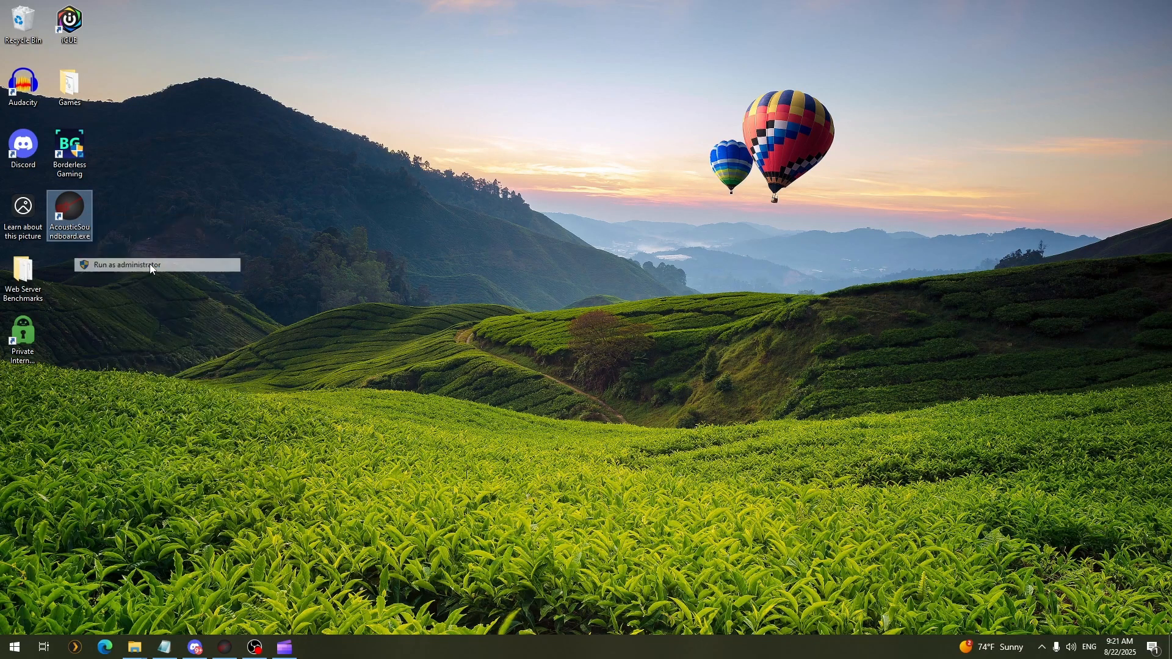